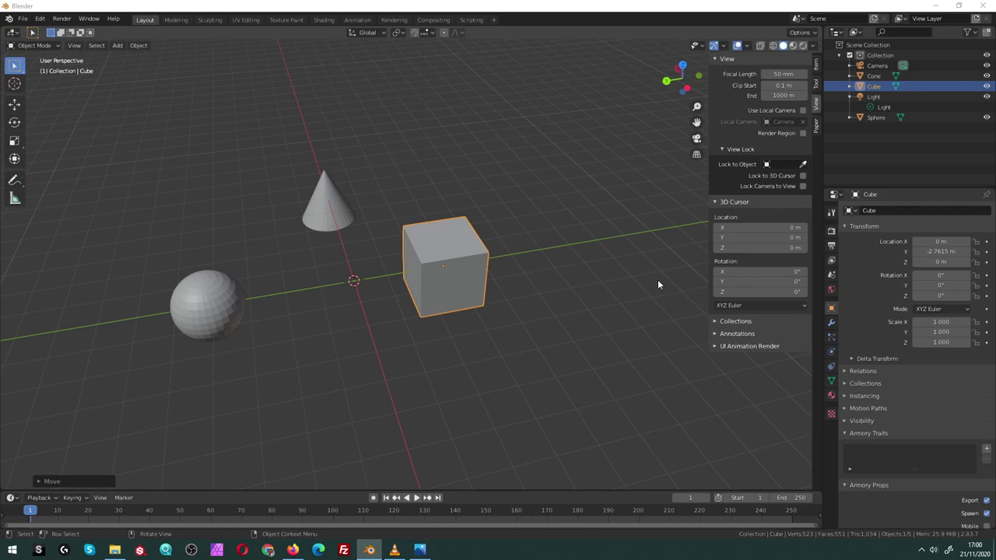
- Click empty viewport space to clear the cube's selection
{"action": "left_click", "coordinate": [562, 307]}
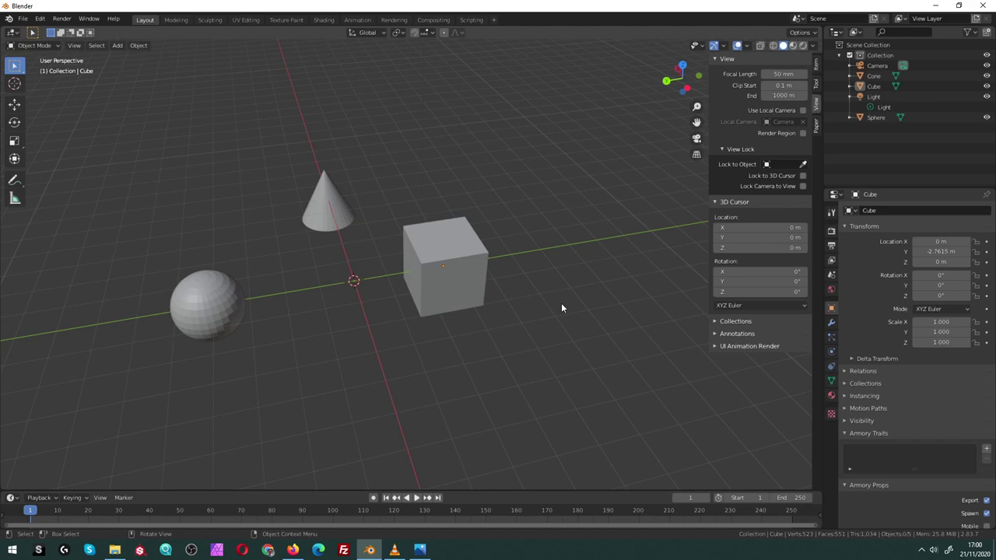
- View the scene from the top, front and right orthographic views, then top again
{"action": "key", "text": "KP_7"}
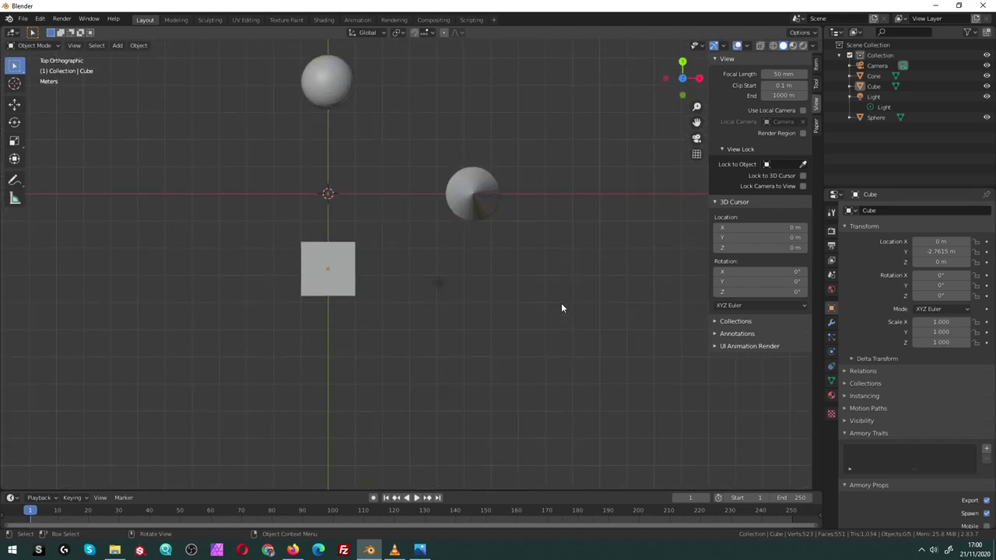
{"action": "key", "text": "KP_1"}
{"action": "key", "text": "KP_3"}
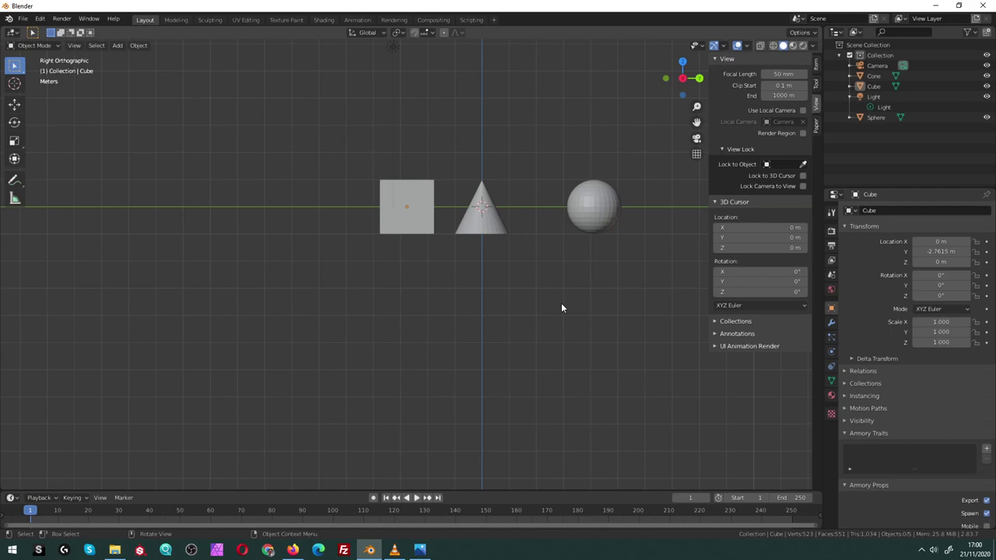
{"action": "key", "text": "ctrl"}
{"action": "key", "text": "KP_7"}
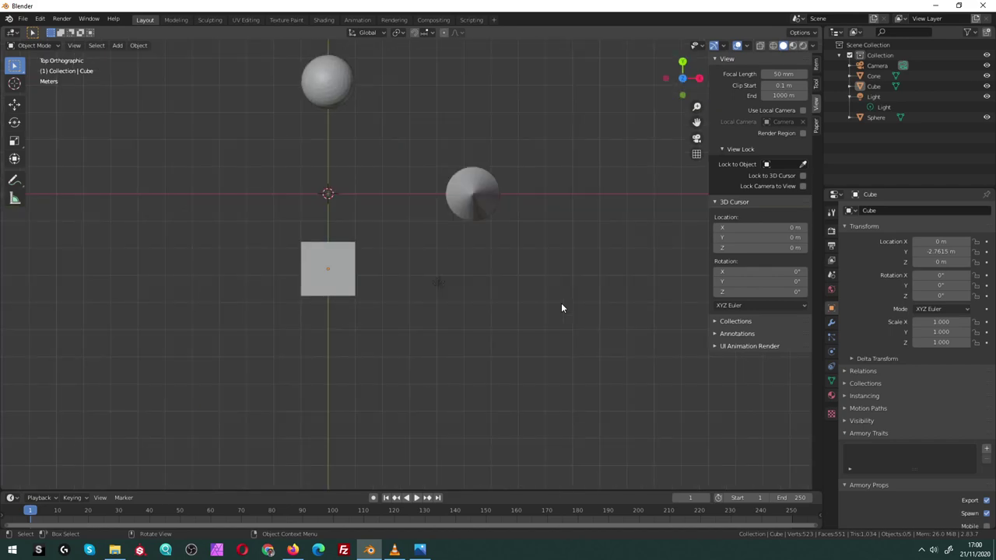
- Check the bottom, front, back, right and left orthographic views, ending in camera view
{"action": "key", "text": "ctrl"}
{"action": "key", "text": "ctrl+KP_7"}
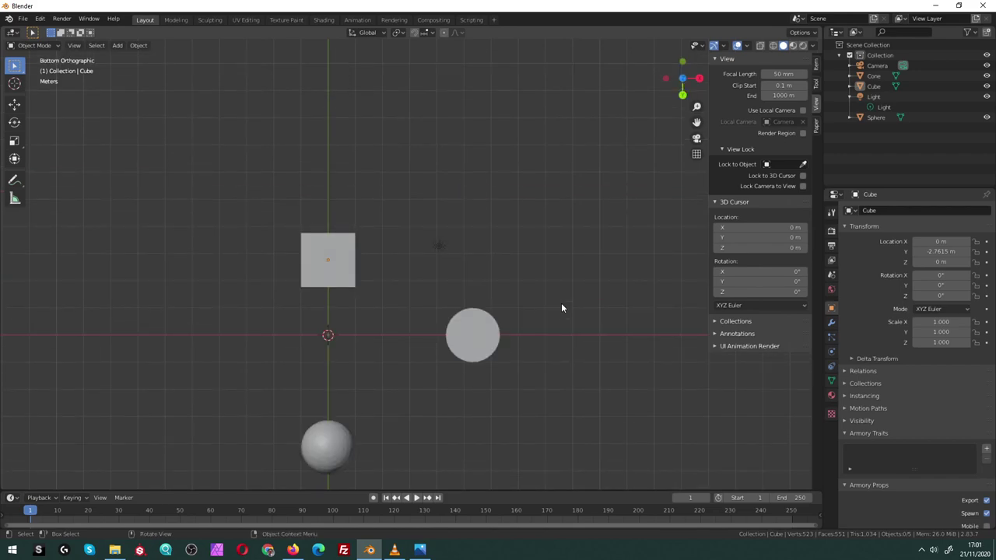
{"action": "key", "text": "KP_1"}
{"action": "key", "text": "ctrl"}
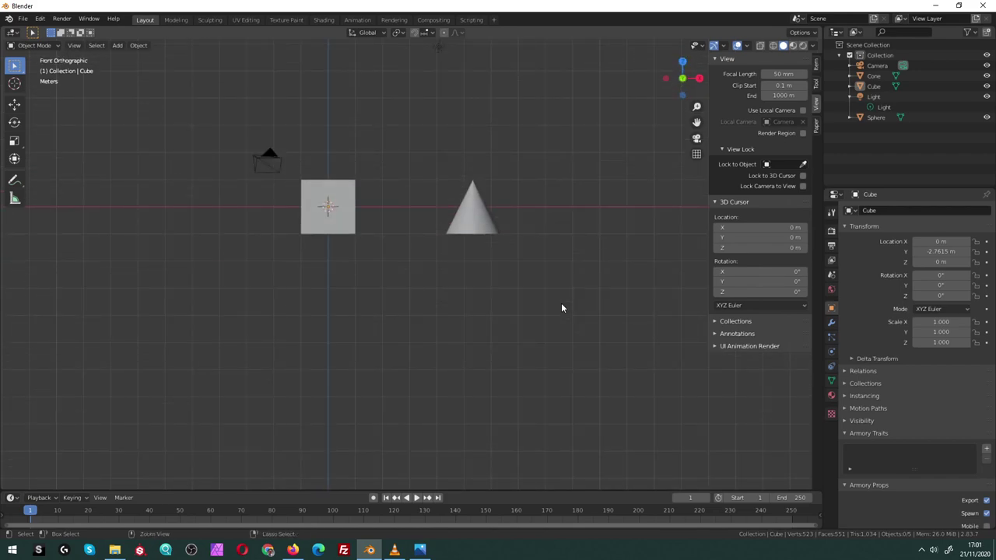
{"action": "key", "text": "ctrl+KP_1"}
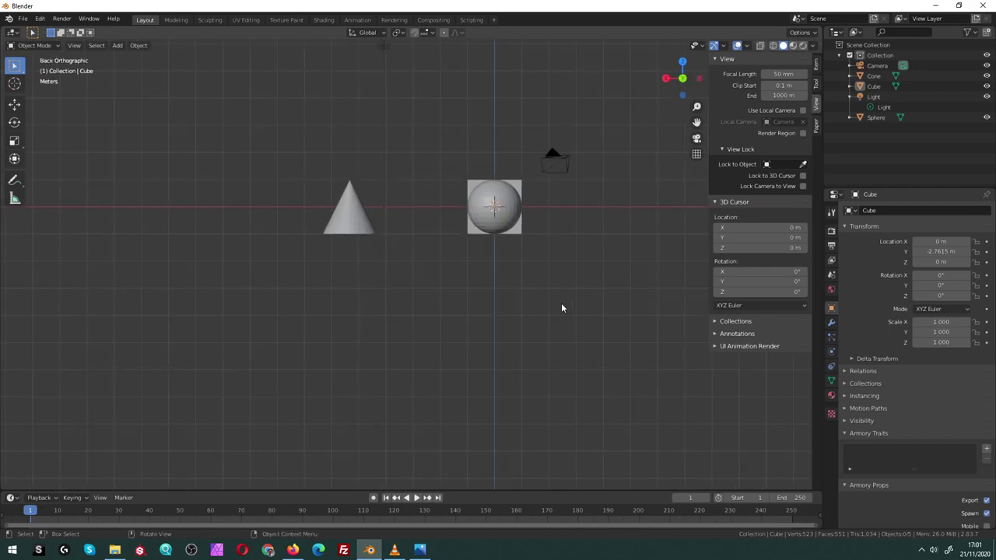
{"action": "key", "text": "KP_3"}
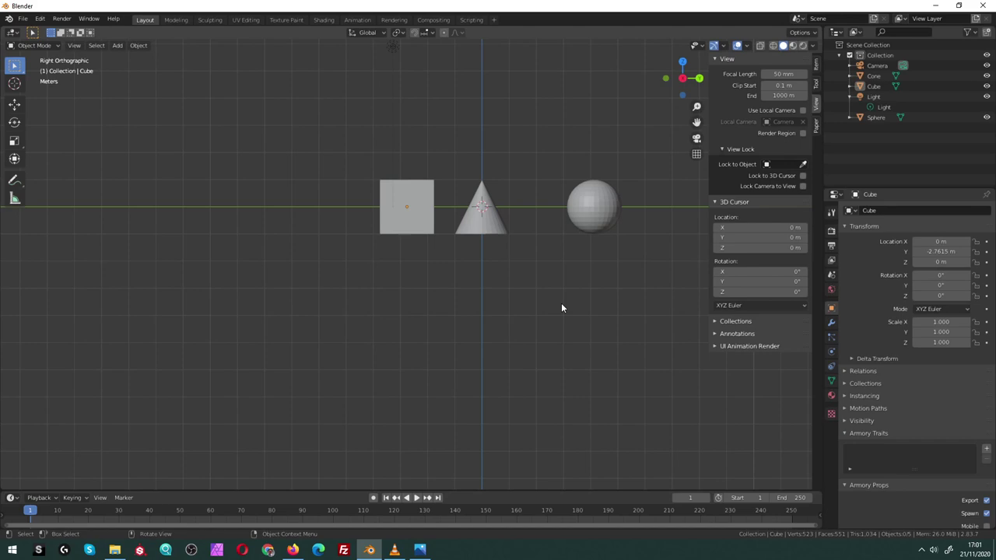
{"action": "key", "text": "ctrl+KP_3"}
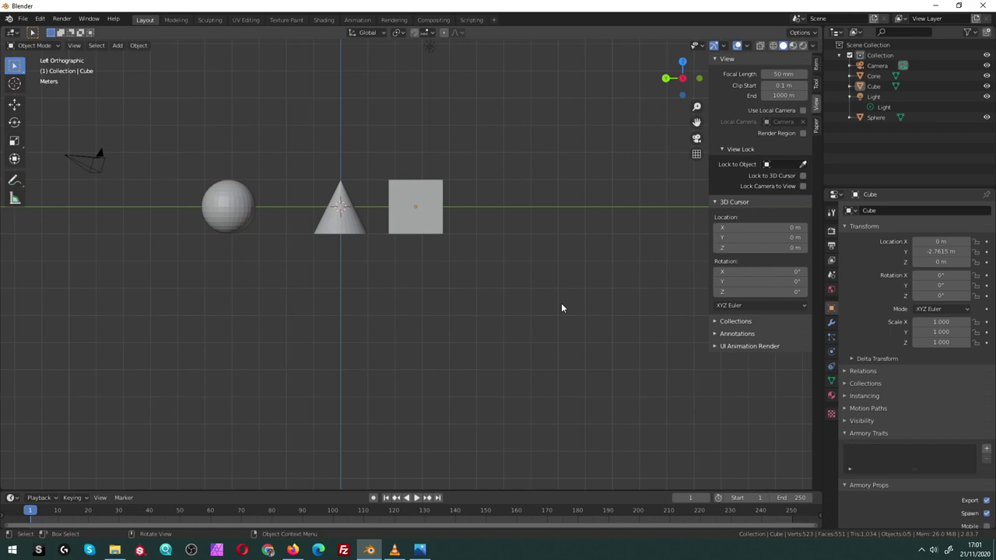
{"action": "key", "text": "KP_0"}
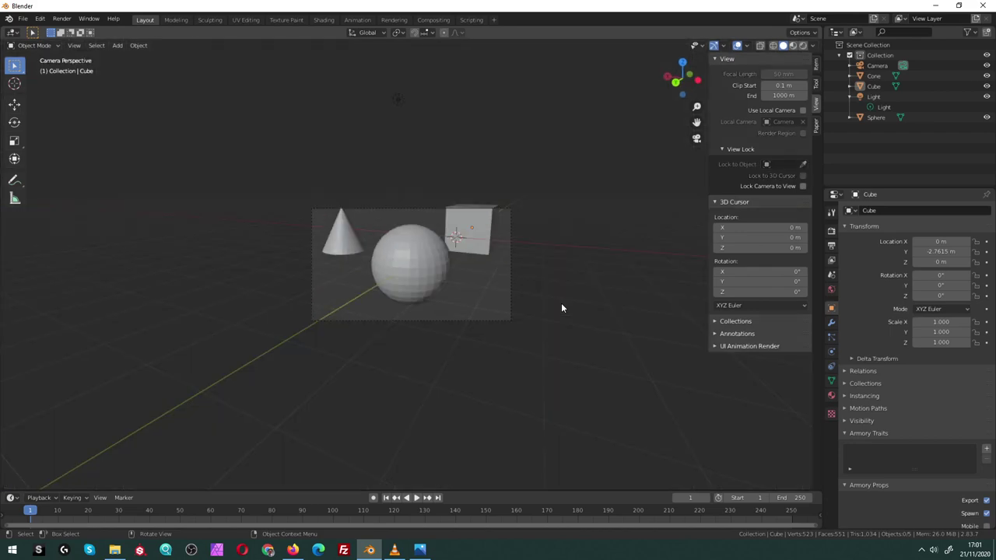
- Exit the camera view and orbit into User Perspective around the cube, cone and sphere
{"action": "key", "text": "KP_0"}
{"action": "key", "text": "KP_0"}
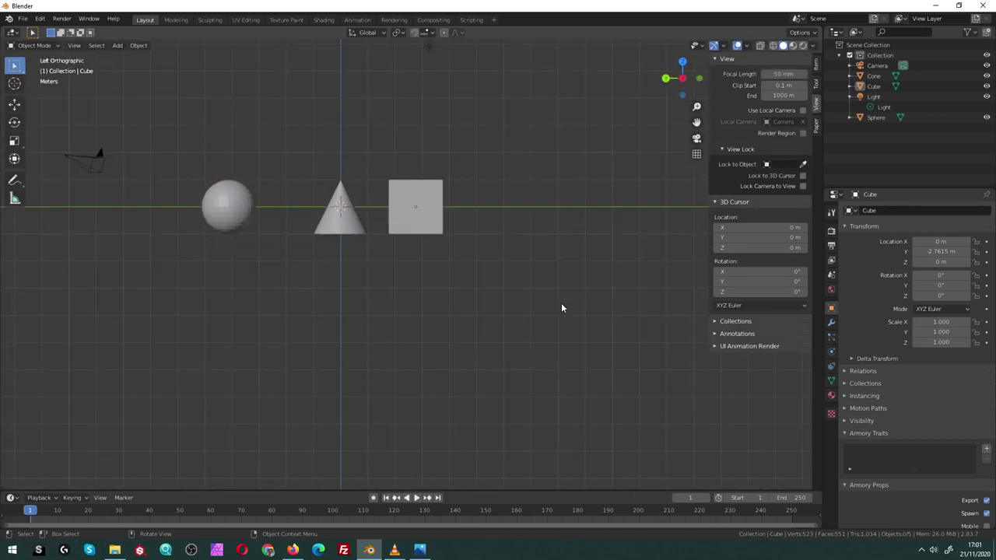
{"action": "mouse_move", "coordinate": [561, 308]}
{"action": "middle_mouse_down"}
{"action": "mouse_move", "coordinate": [440, 282]}
{"action": "mouse_move", "coordinate": [483, 271]}
{"action": "middle_mouse_up"}
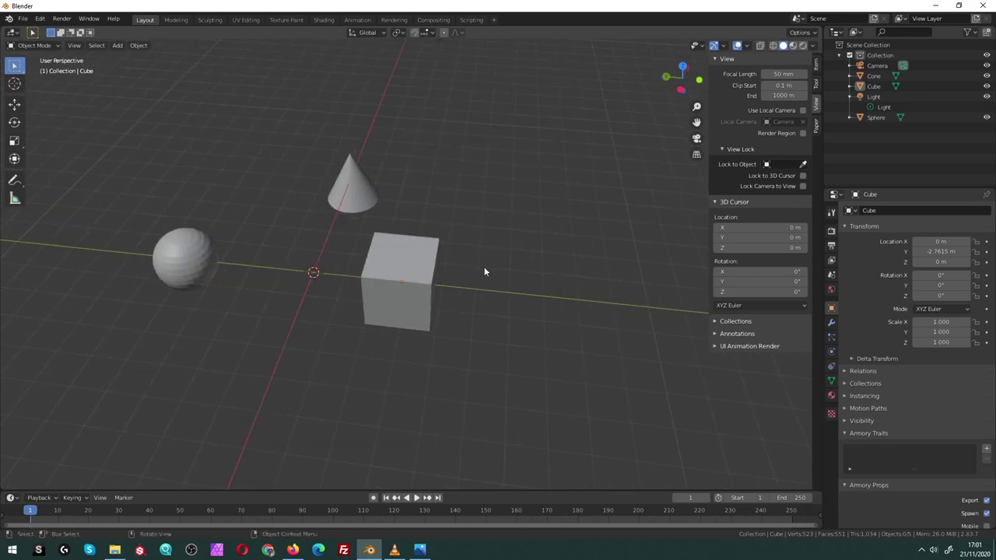
{"action": "key", "text": "KP_5"}
{"action": "key", "text": "KP_5"}
{"action": "key", "text": "KP_5"}
{"action": "key", "text": "KP_5"}
{"action": "key", "text": "KP_4"}
{"action": "key", "text": "KP_6"}
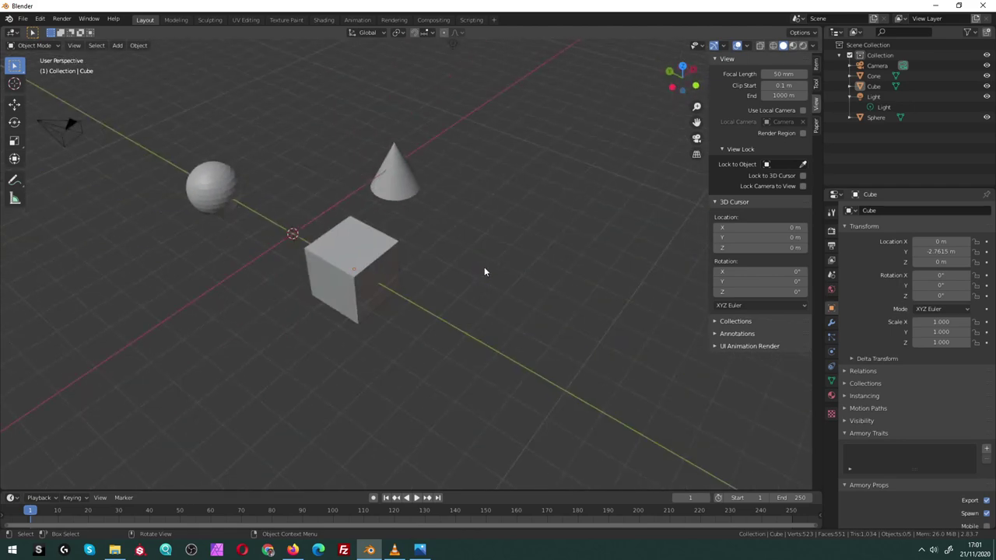
{"action": "key", "text": "KP_6"}
{"action": "key", "text": "KP_4"}
{"action": "key", "text": "KP_4"}
{"action": "key", "text": "KP_4"}
{"action": "key", "text": "KP_4"}
{"action": "key", "text": "KP_4"}
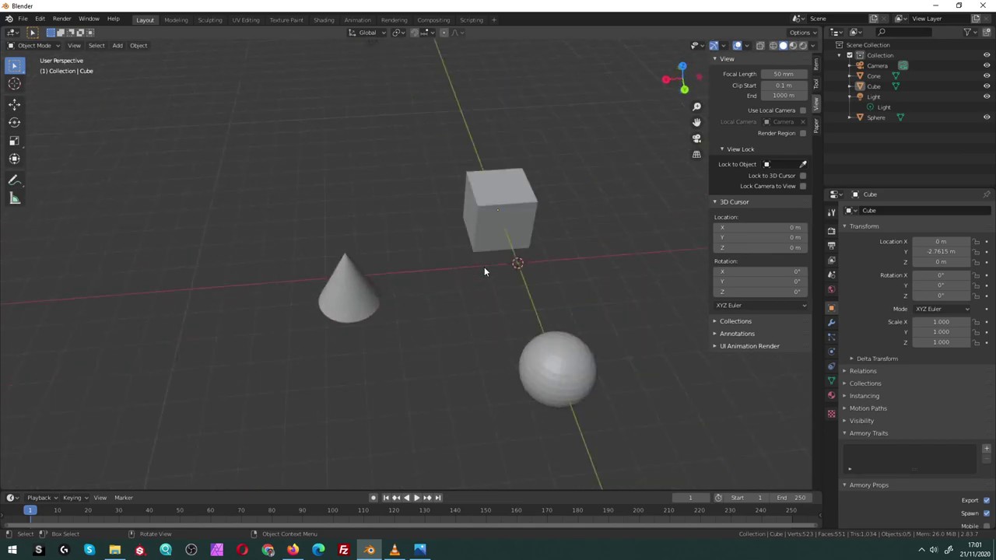
{"action": "key", "text": "KP_6"}
{"action": "key", "text": "KP_6"}
{"action": "key", "text": "KP_6"}
{"action": "key", "text": "KP_6"}
{"action": "key", "text": "KP_6"}
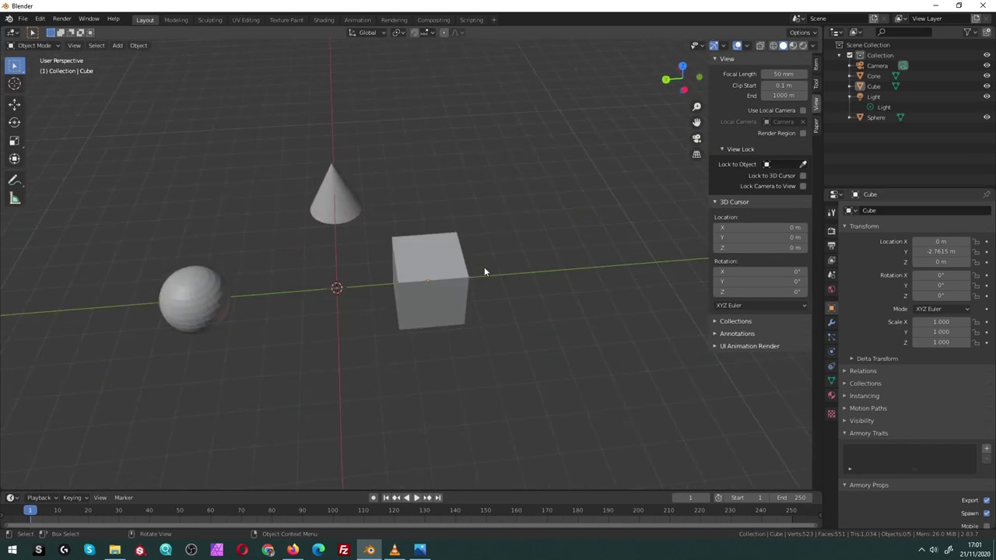
{"action": "key", "text": "KP_8"}
{"action": "key", "text": "KP_8"}
{"action": "key", "text": "KP_8"}
{"action": "key", "text": "KP_8"}
{"action": "key", "text": "KP_2"}
{"action": "key", "text": "KP_2"}
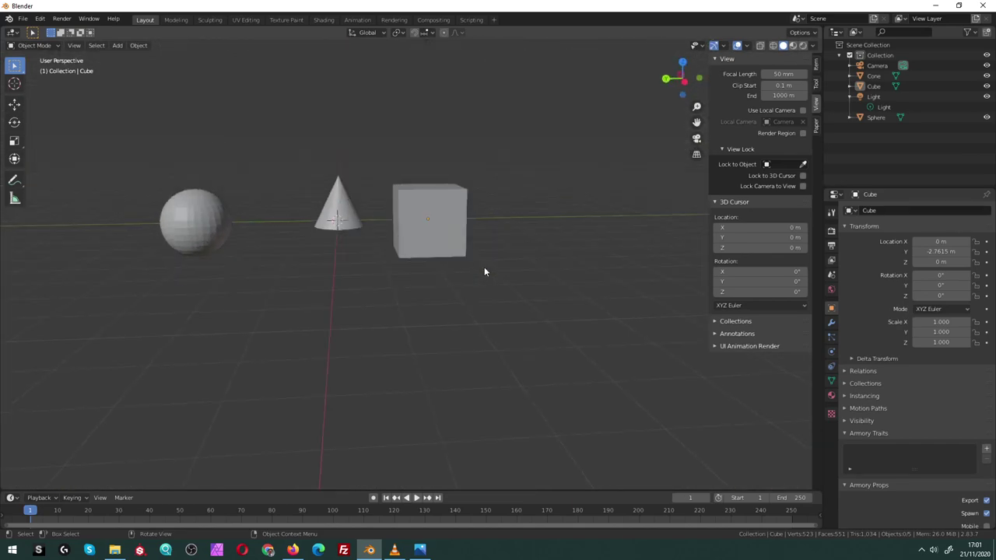
{"action": "key", "text": "KP_2"}
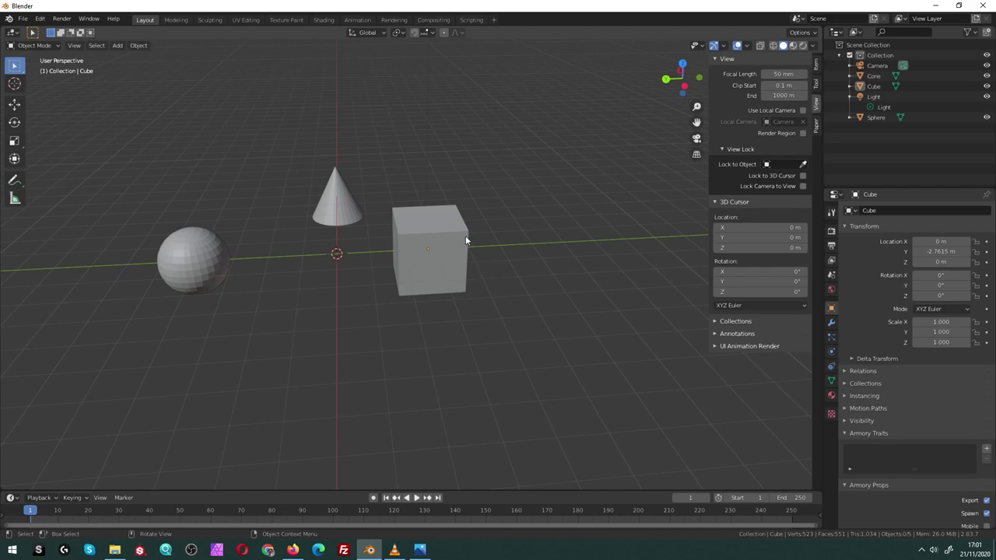
- Select the cube, frame it in the view and orbit around it
{"action": "left_click", "coordinate": [466, 240]}
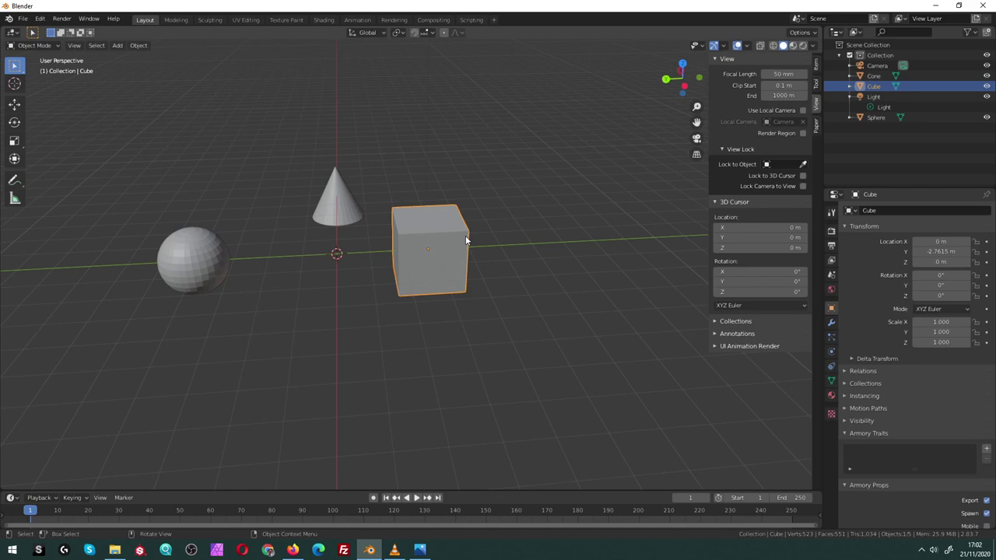
{"action": "key", "text": "KP_Decimal"}
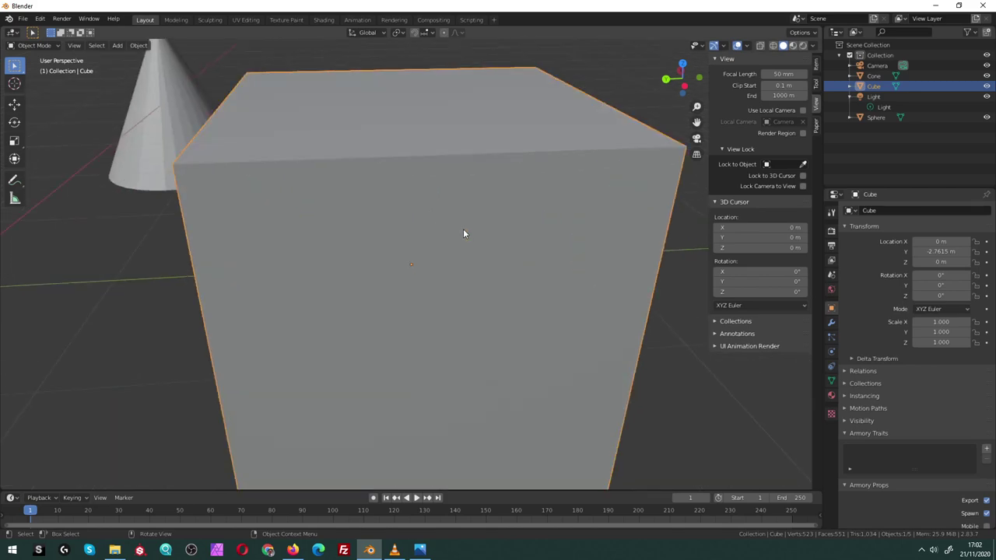
{"action": "scroll", "coordinate": [460, 221], "scroll_direction": "down", "scroll_amount": 4}
{"action": "mouse_move", "coordinate": [457, 213]}
{"action": "middle_mouse_down"}
{"action": "mouse_move", "coordinate": [289, 214]}
{"action": "mouse_move", "coordinate": [268, 224]}
{"action": "mouse_move", "coordinate": [402, 211]}
{"action": "middle_mouse_up"}
- Select and frame the sphere, then zoom out and orbit to see the whole scene
{"action": "left_click", "coordinate": [92, 171]}
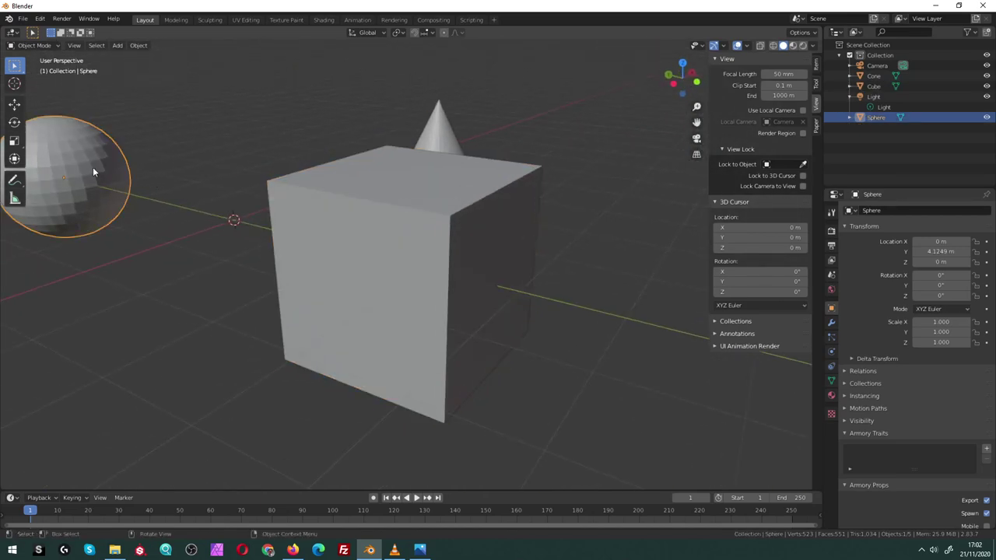
{"action": "key", "text": "KP_Decimal"}
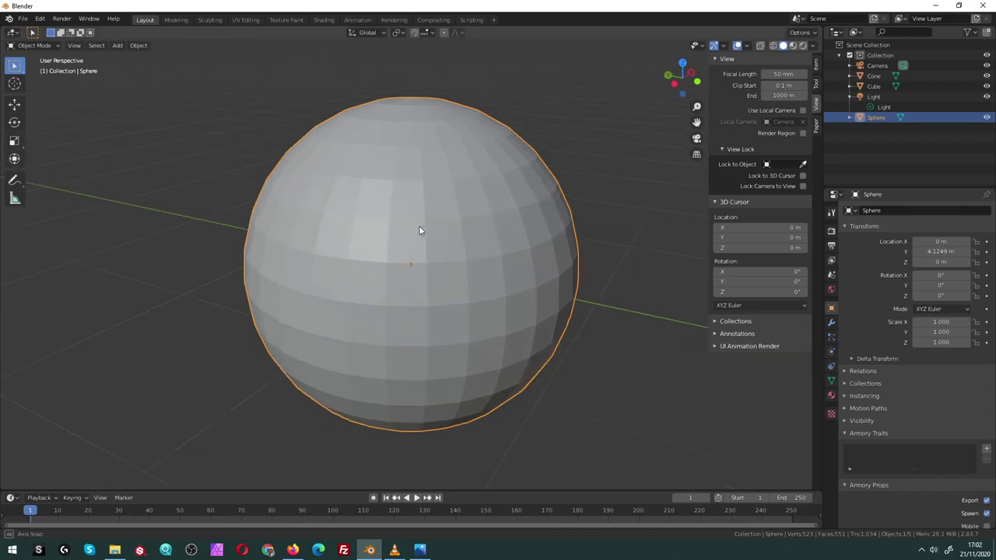
{"action": "scroll", "coordinate": [509, 236], "scroll_direction": "down", "scroll_amount": 1}
{"action": "scroll", "coordinate": [509, 237], "scroll_direction": "down", "scroll_amount": 3}
{"action": "scroll", "coordinate": [488, 229], "scroll_direction": "down", "scroll_amount": 3}
{"action": "scroll", "coordinate": [451, 216], "scroll_direction": "up", "scroll_amount": 1}
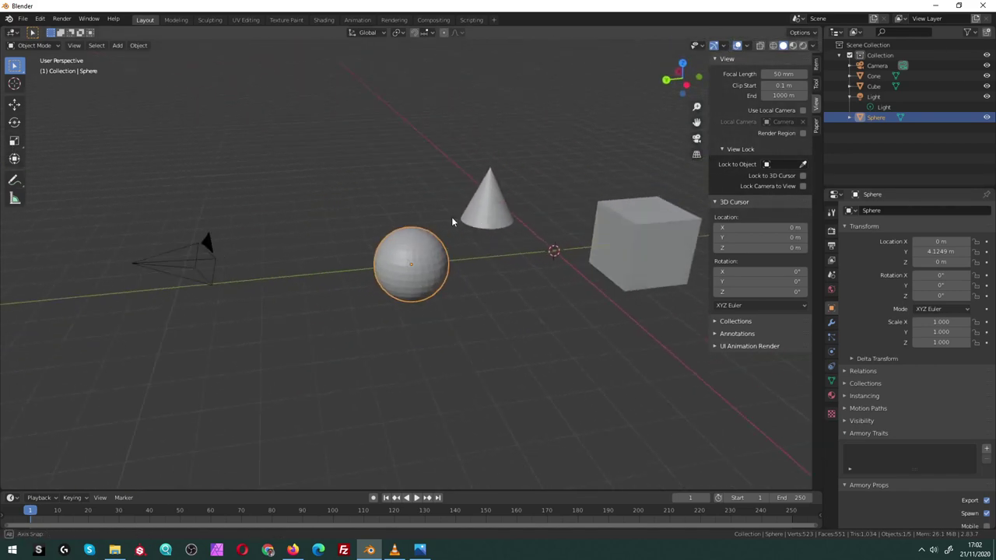
{"action": "scroll", "coordinate": [451, 217], "scroll_direction": "down", "scroll_amount": 2}
{"action": "mouse_move", "coordinate": [427, 206]}
{"action": "middle_mouse_down"}
{"action": "mouse_move", "coordinate": [423, 236]}
{"action": "mouse_move", "coordinate": [445, 253]}
{"action": "middle_mouse_up"}
- Move the cube along the Y axis to about Y −19.604 m
{"action": "left_click", "coordinate": [496, 265]}
{"action": "key", "text": "g"}
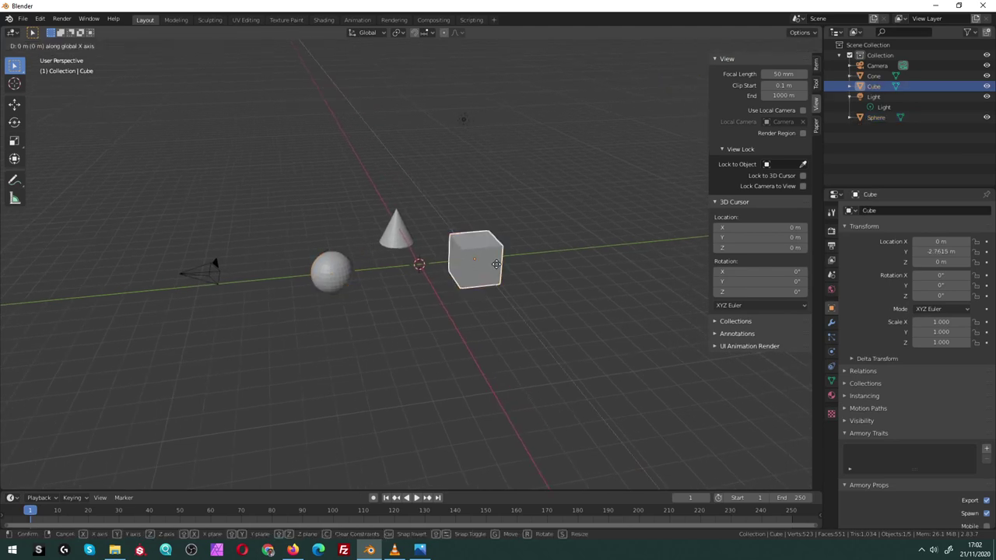
{"action": "key", "text": "y"}
{"action": "left_click", "coordinate": [795, 257]}
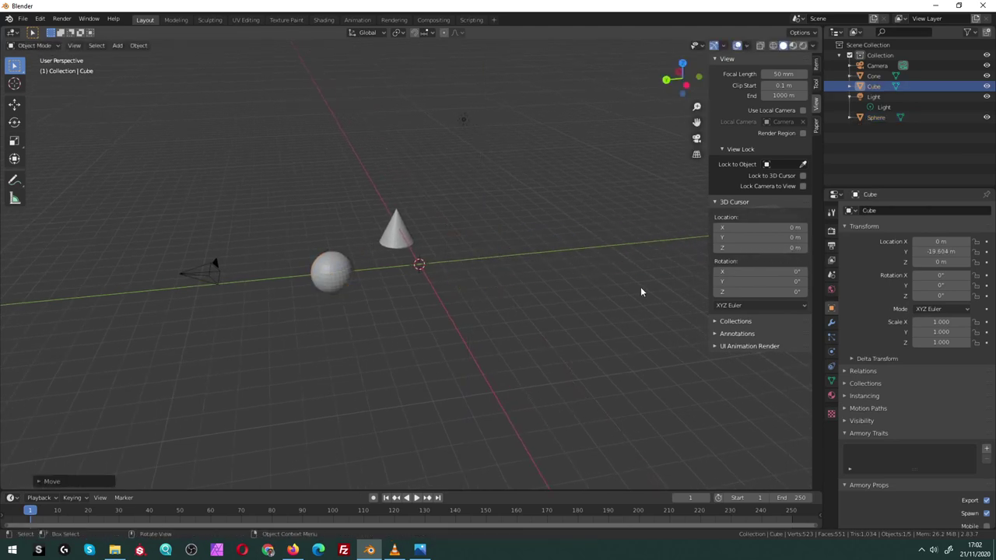
- Orbit and zoom out to bring the distant cube and the other objects into view
{"action": "mouse_move", "coordinate": [643, 292]}
{"action": "middle_mouse_down"}
{"action": "mouse_move", "coordinate": [322, 263]}
{"action": "mouse_move", "coordinate": [402, 276]}
{"action": "mouse_move", "coordinate": [634, 228]}
{"action": "mouse_move", "coordinate": [197, 251]}
{"action": "mouse_move", "coordinate": [458, 266]}
{"action": "mouse_move", "coordinate": [332, 238]}
{"action": "mouse_move", "coordinate": [208, 250]}
{"action": "mouse_move", "coordinate": [467, 225]}
{"action": "middle_mouse_up"}
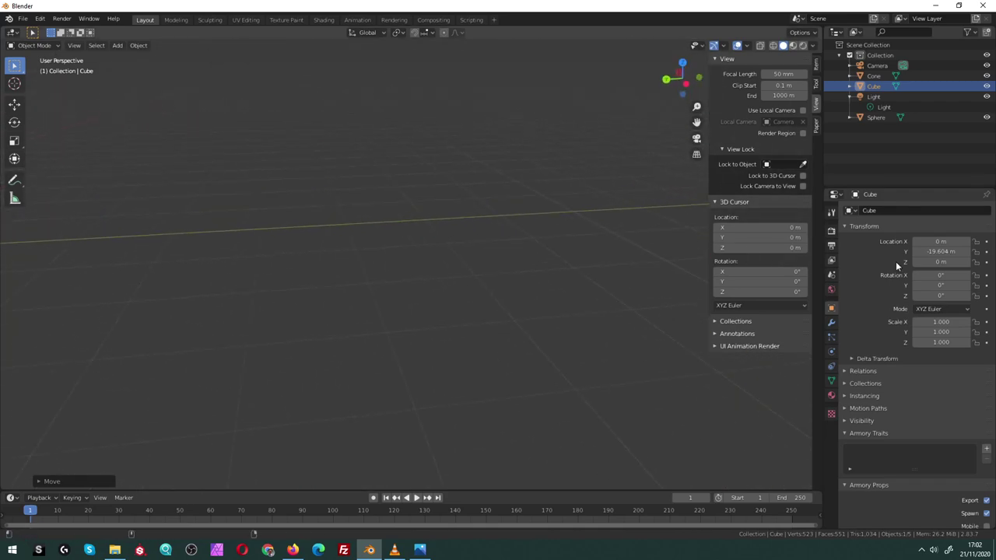
{"action": "middle_click_drag", "start_coordinate": [220, 247], "coordinate": [889, 238]}
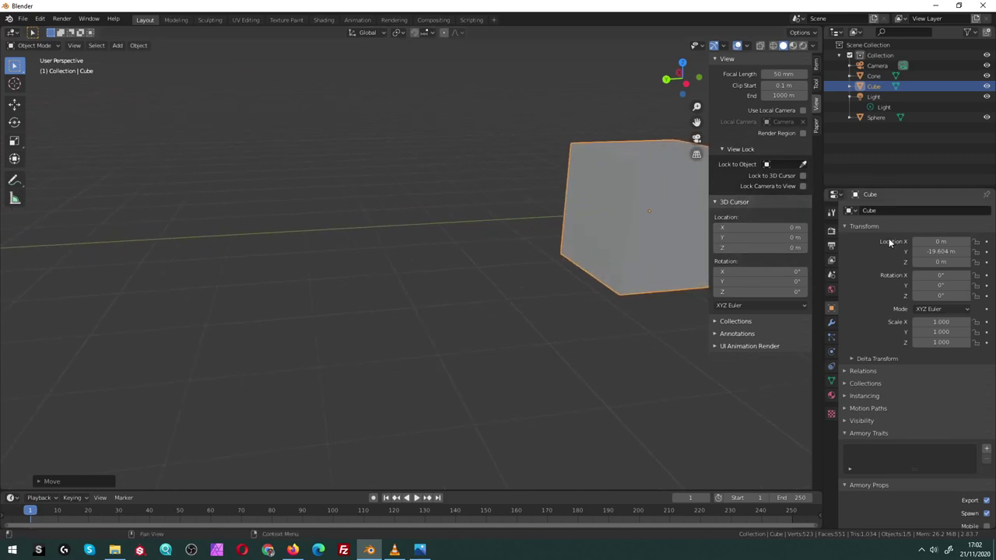
{"action": "mouse_move", "coordinate": [539, 259]}
{"action": "middle_mouse_down", "text": "shift"}
{"action": "mouse_move", "coordinate": [324, 272]}
{"action": "mouse_move", "coordinate": [549, 269]}
{"action": "mouse_move", "coordinate": [458, 249]}
{"action": "middle_mouse_up", "text": "shift"}
{"action": "scroll", "coordinate": [457, 249], "scroll_direction": "up", "scroll_amount": 2}
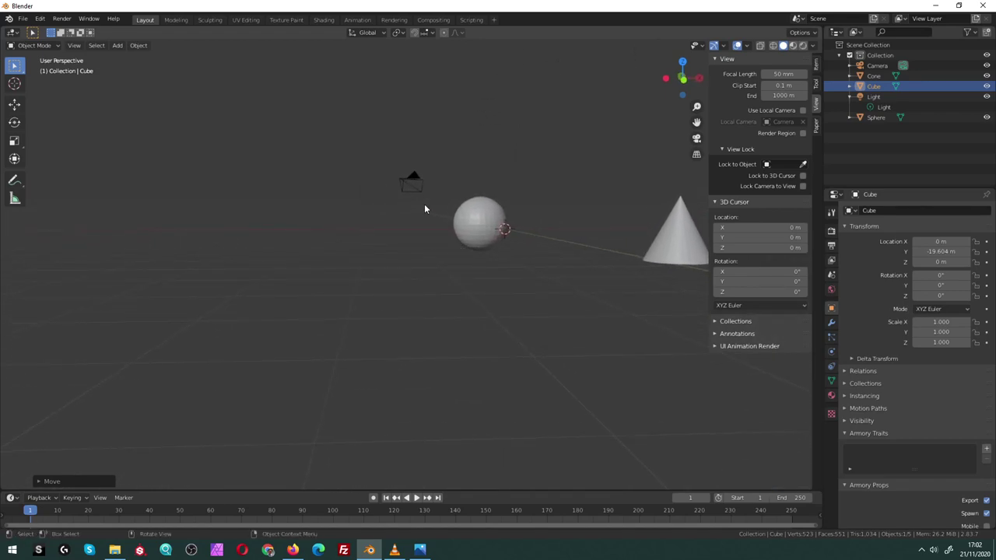
{"action": "scroll", "coordinate": [423, 208], "scroll_direction": "down", "scroll_amount": 1}
{"action": "scroll", "coordinate": [424, 208], "scroll_direction": "down", "scroll_amount": 1}
{"action": "scroll", "coordinate": [424, 209], "scroll_direction": "down", "scroll_amount": 2}
{"action": "scroll", "coordinate": [444, 226], "scroll_direction": "down", "scroll_amount": 2}
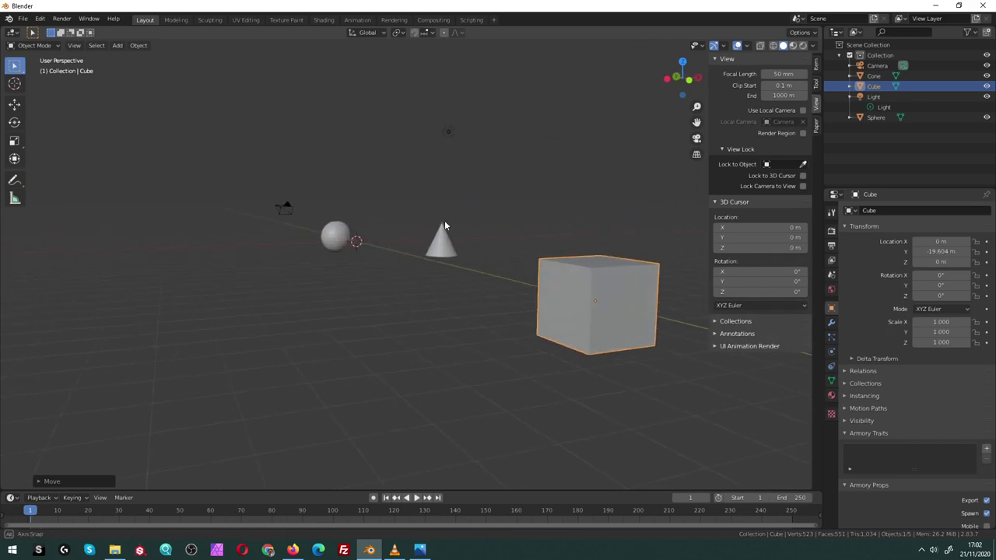
- Orbit and zoom to a near-front view with the cube centred before the sphere and cone
{"action": "mouse_move", "coordinate": [444, 226]}
{"action": "middle_mouse_down"}
{"action": "mouse_move", "coordinate": [456, 240]}
{"action": "mouse_move", "coordinate": [223, 235]}
{"action": "mouse_move", "coordinate": [155, 220]}
{"action": "mouse_move", "coordinate": [147, 193]}
{"action": "mouse_move", "coordinate": [340, 249]}
{"action": "mouse_move", "coordinate": [244, 195]}
{"action": "mouse_move", "coordinate": [306, 158]}
{"action": "mouse_move", "coordinate": [338, 262]}
{"action": "mouse_move", "coordinate": [43, 282]}
{"action": "mouse_move", "coordinate": [198, 216]}
{"action": "mouse_move", "coordinate": [358, 264]}
{"action": "mouse_move", "coordinate": [539, 267]}
{"action": "mouse_move", "coordinate": [542, 231]}
{"action": "mouse_move", "coordinate": [409, 256]}
{"action": "mouse_move", "coordinate": [314, 234]}
{"action": "mouse_move", "coordinate": [265, 239]}
{"action": "middle_mouse_up"}
{"action": "scroll", "coordinate": [324, 230], "scroll_direction": "down", "scroll_amount": 5}
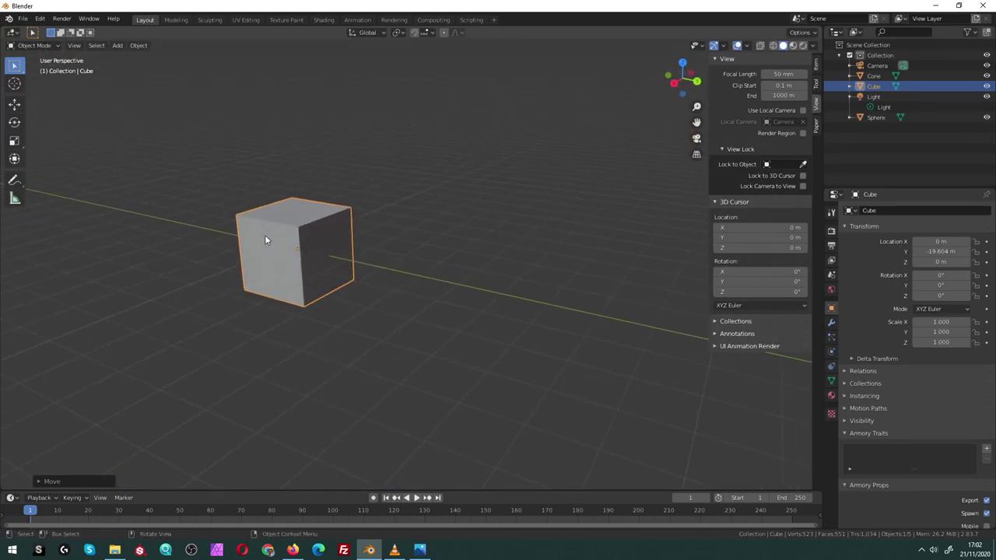
{"action": "scroll", "coordinate": [264, 238], "scroll_direction": "up", "scroll_amount": 5}
{"action": "scroll", "coordinate": [264, 238], "scroll_direction": "down", "scroll_amount": 1}
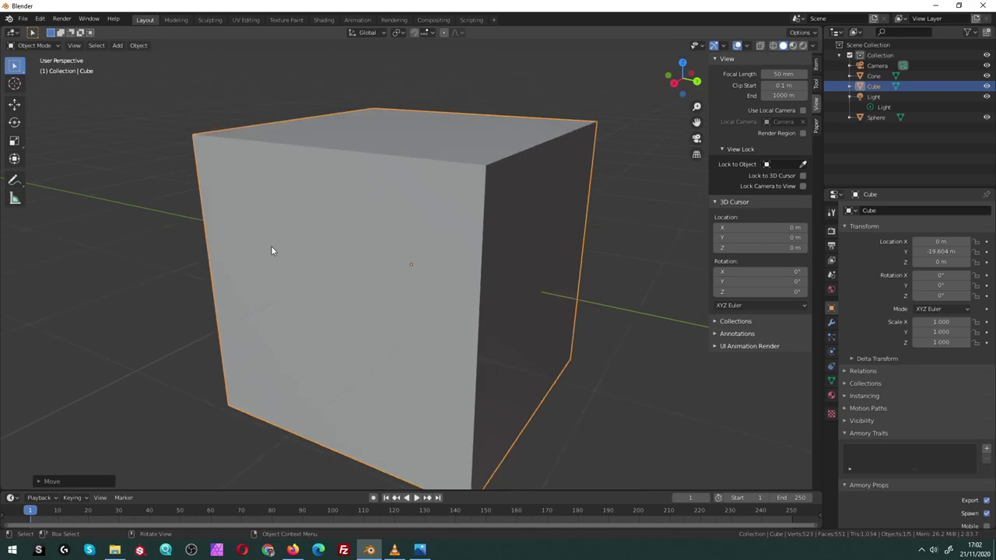
{"action": "scroll", "coordinate": [271, 245], "scroll_direction": "down", "scroll_amount": 1}
{"action": "mouse_move", "coordinate": [271, 245]}
{"action": "middle_mouse_down"}
{"action": "mouse_move", "coordinate": [402, 251]}
{"action": "mouse_move", "coordinate": [373, 222]}
{"action": "mouse_move", "coordinate": [238, 244]}
{"action": "mouse_move", "coordinate": [49, 251]}
{"action": "mouse_move", "coordinate": [768, 258]}
{"action": "mouse_move", "coordinate": [268, 271]}
{"action": "mouse_move", "coordinate": [351, 216]}
{"action": "middle_mouse_up"}
{"action": "scroll", "coordinate": [268, 263], "scroll_direction": "down", "scroll_amount": 1}
{"action": "scroll", "coordinate": [289, 255], "scroll_direction": "down", "scroll_amount": 3}
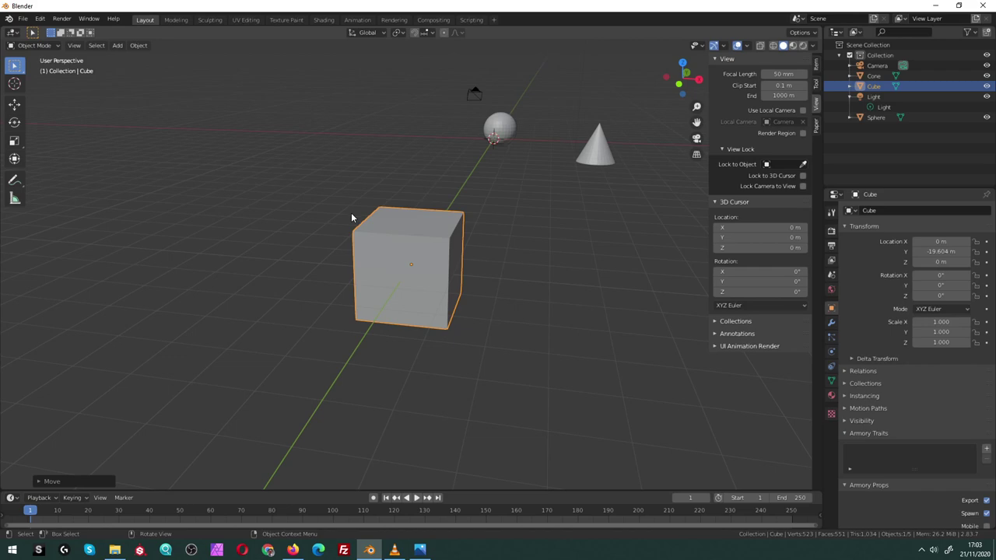
{"action": "key", "text": "KP_Divide"}
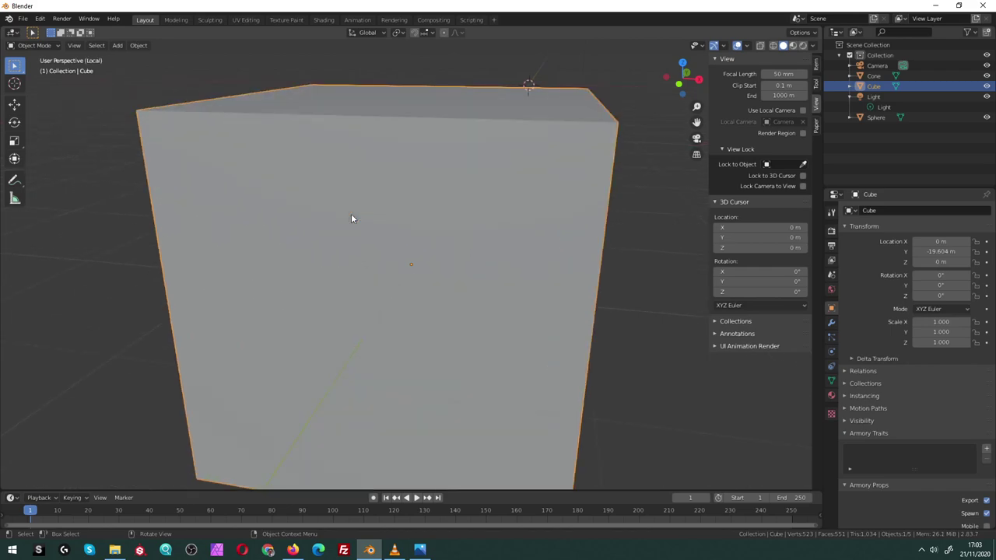
{"action": "mouse_move", "coordinate": [354, 219]}
{"action": "middle_mouse_down"}
{"action": "mouse_move", "coordinate": [304, 208]}
{"action": "mouse_move", "coordinate": [376, 228]}
{"action": "mouse_move", "coordinate": [462, 229]}
{"action": "mouse_move", "coordinate": [323, 233]}
{"action": "mouse_move", "coordinate": [455, 229]}
{"action": "mouse_move", "coordinate": [347, 237]}
{"action": "middle_mouse_up"}
{"action": "scroll", "coordinate": [303, 212], "scroll_direction": "down", "scroll_amount": 3}
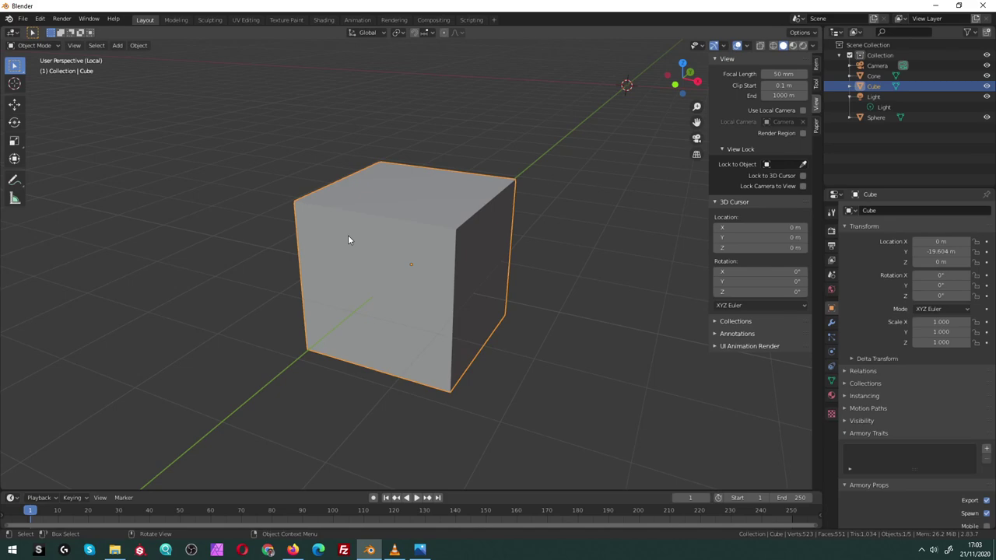
{"action": "scroll", "coordinate": [348, 235], "scroll_direction": "down", "scroll_amount": 3}
{"action": "middle_click_drag", "start_coordinate": [353, 237], "coordinate": [441, 227]}
{"action": "scroll", "coordinate": [441, 231], "scroll_direction": "up", "scroll_amount": 3}
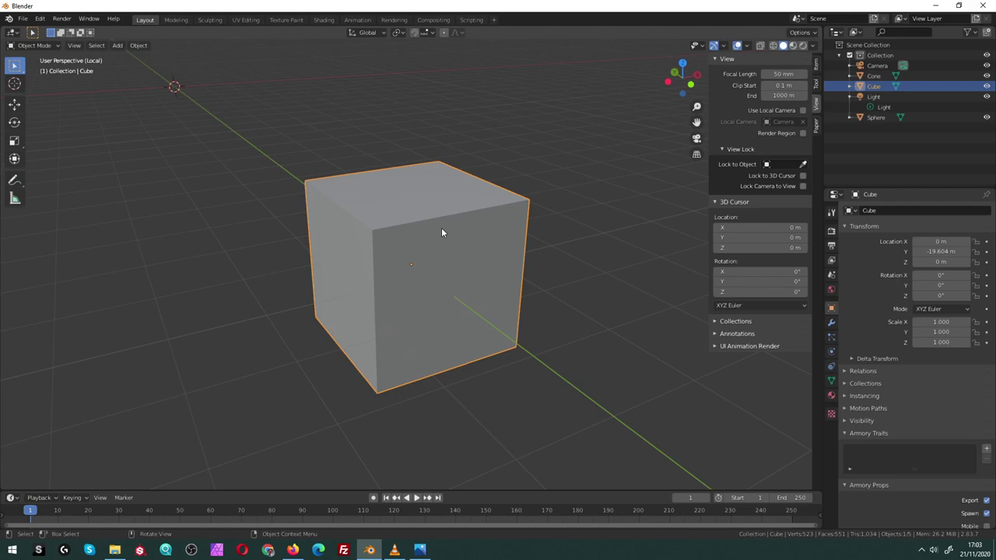
{"action": "scroll", "coordinate": [441, 232], "scroll_direction": "down", "scroll_amount": 2}
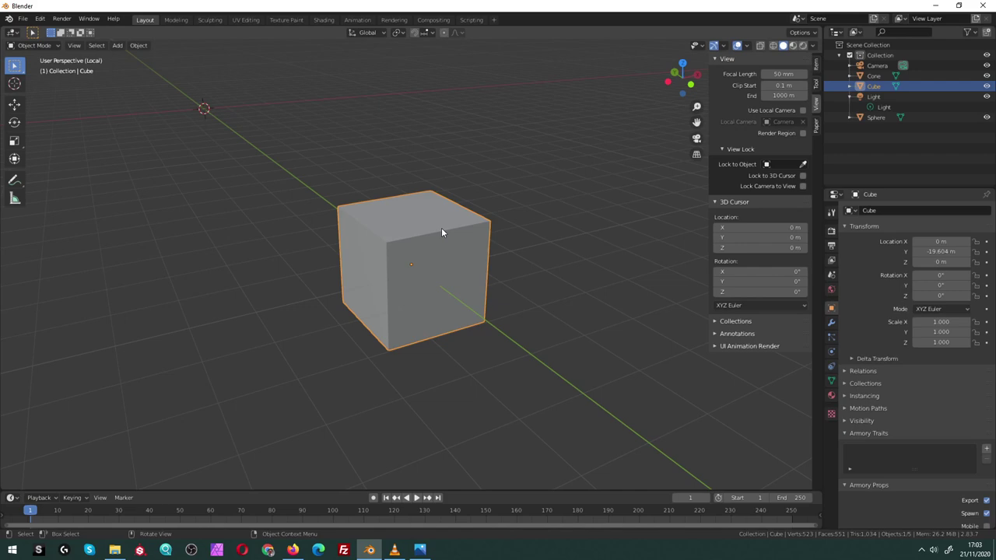
{"action": "key", "text": "KP_Divide"}
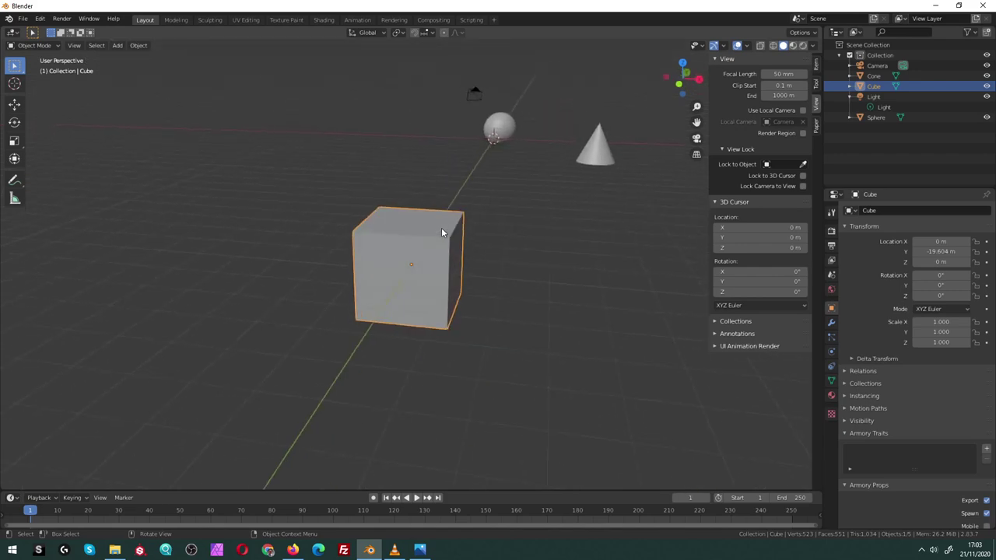
{"action": "mouse_move", "coordinate": [414, 196]}
{"action": "middle_mouse_down"}
{"action": "mouse_move", "coordinate": [385, 204]}
{"action": "mouse_move", "coordinate": [496, 210]}
{"action": "middle_mouse_up"}
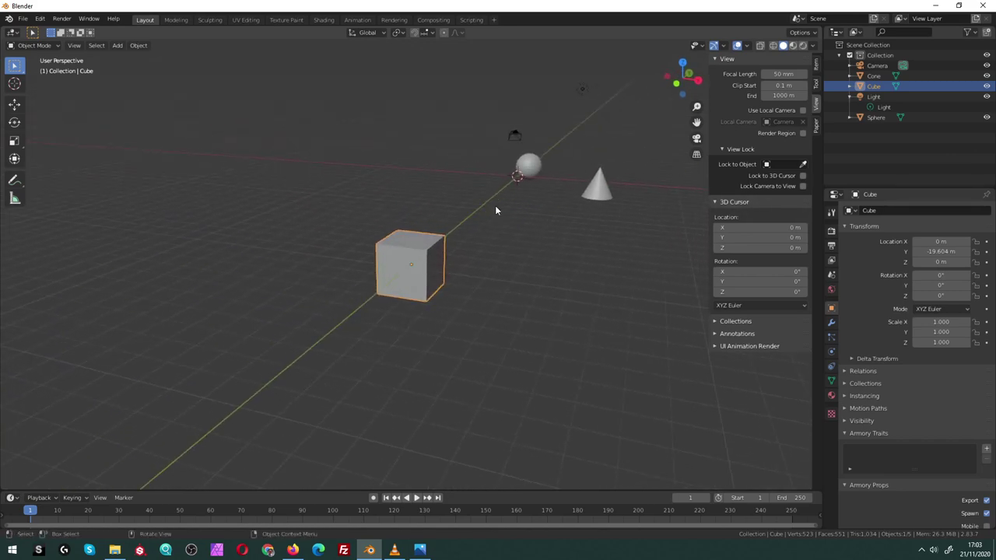
{"action": "scroll", "coordinate": [495, 210], "scroll_direction": "up", "scroll_amount": 8}
{"action": "scroll", "coordinate": [496, 208], "scroll_direction": "down", "scroll_amount": 3}
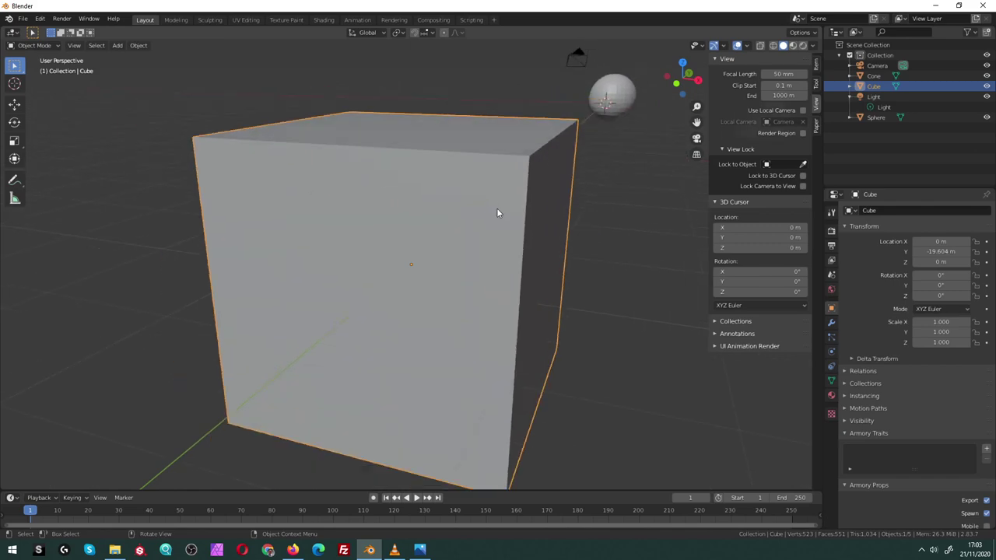
{"action": "scroll", "coordinate": [497, 208], "scroll_direction": "down", "scroll_amount": 2}
{"action": "mouse_move", "coordinate": [500, 209]}
{"action": "middle_mouse_down"}
{"action": "mouse_move", "coordinate": [577, 206]}
{"action": "mouse_move", "coordinate": [495, 199]}
{"action": "middle_mouse_up"}
{"action": "scroll", "coordinate": [574, 207], "scroll_direction": "down", "scroll_amount": 2}
{"action": "scroll", "coordinate": [571, 207], "scroll_direction": "down", "scroll_amount": 3}
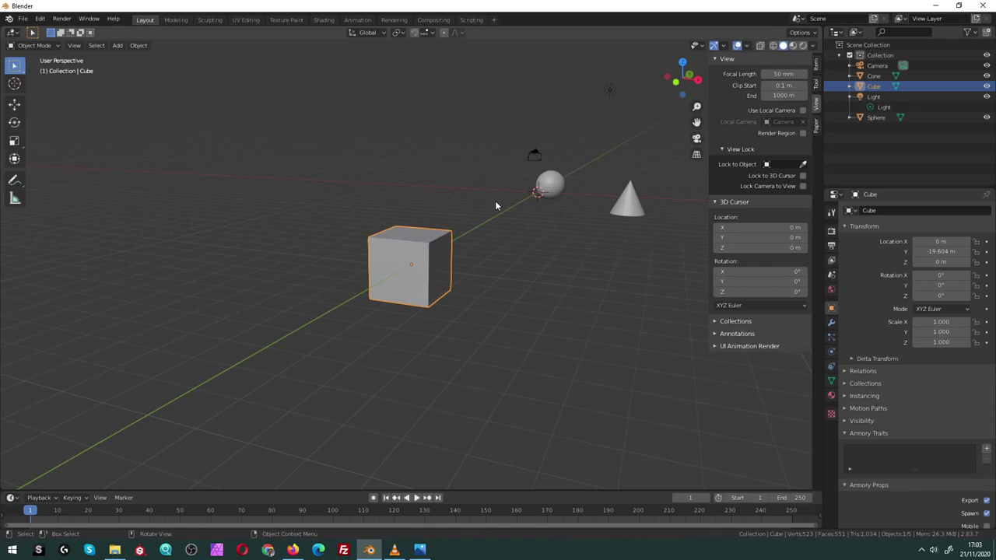
- Select the sphere, frame it and orbit to show the cone and camera behind it
{"action": "left_click", "coordinate": [546, 192]}
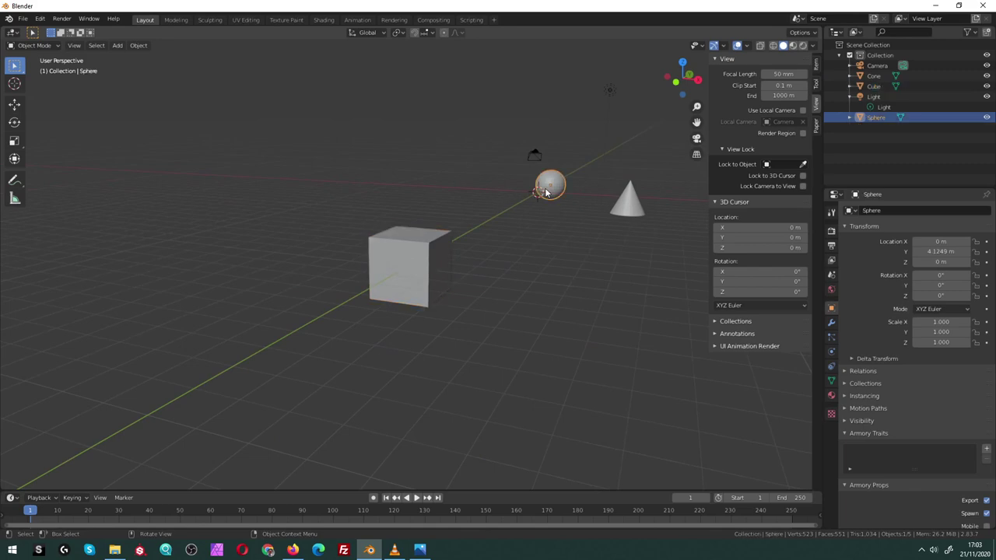
{"action": "key", "text": "KP_Decimal"}
{"action": "scroll", "coordinate": [591, 213], "scroll_direction": "down", "scroll_amount": 5}
{"action": "mouse_move", "coordinate": [591, 213]}
{"action": "middle_mouse_down"}
{"action": "mouse_move", "coordinate": [546, 223]}
{"action": "mouse_move", "coordinate": [561, 228]}
{"action": "middle_mouse_up"}
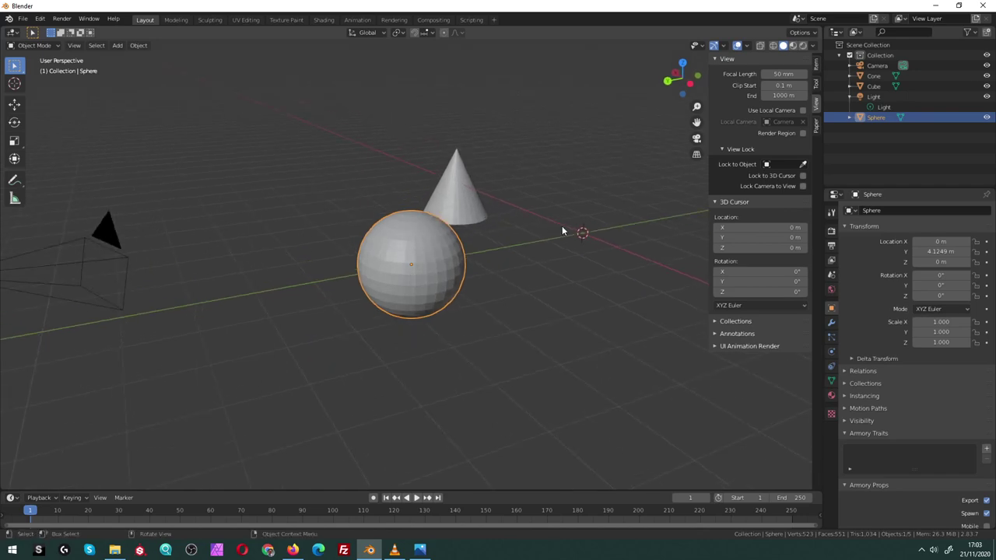
- Zoom in and out on the sphere, then orbit to inspect it from a new angle
{"action": "scroll", "coordinate": [561, 230], "scroll_direction": "up", "scroll_amount": 1}
{"action": "scroll", "coordinate": [561, 230], "scroll_direction": "up", "scroll_amount": 2}
{"action": "scroll", "coordinate": [562, 230], "scroll_direction": "down", "scroll_amount": 3}
{"action": "scroll", "coordinate": [562, 230], "scroll_direction": "down", "scroll_amount": 3}
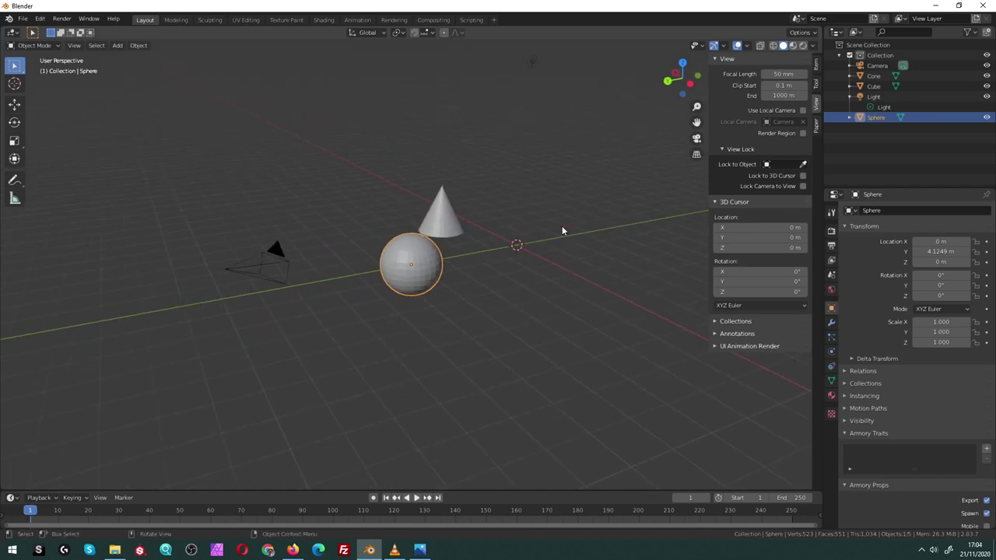
{"action": "scroll", "coordinate": [561, 230], "scroll_direction": "up", "scroll_amount": 3}
{"action": "scroll", "coordinate": [561, 230], "scroll_direction": "up", "scroll_amount": 3}
{"action": "scroll", "coordinate": [562, 230], "scroll_direction": "up", "scroll_amount": 3}
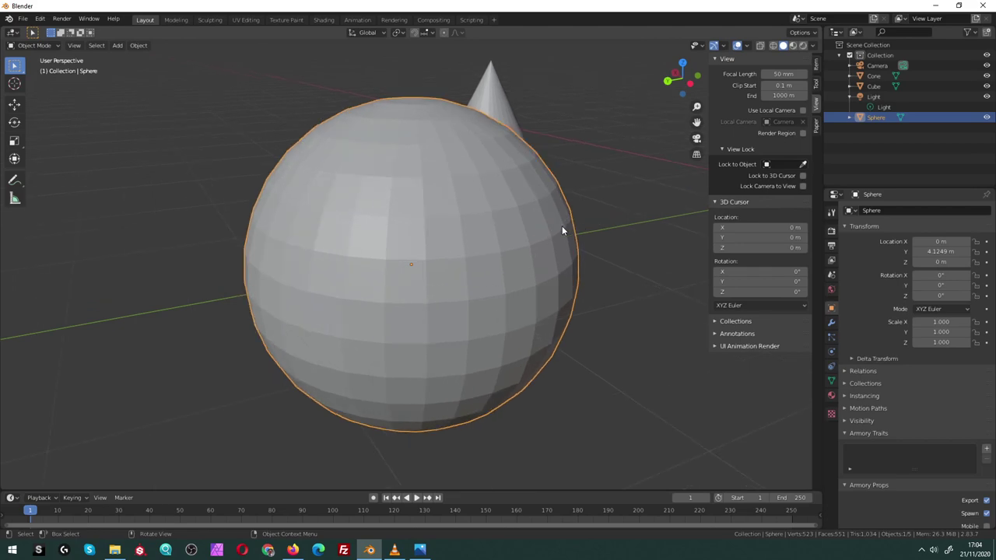
{"action": "scroll", "coordinate": [562, 230], "scroll_direction": "down", "scroll_amount": 3}
{"action": "scroll", "coordinate": [562, 231], "scroll_direction": "down", "scroll_amount": 3}
{"action": "scroll", "coordinate": [561, 231], "scroll_direction": "up", "scroll_amount": 1}
{"action": "scroll", "coordinate": [561, 230], "scroll_direction": "up", "scroll_amount": 3}
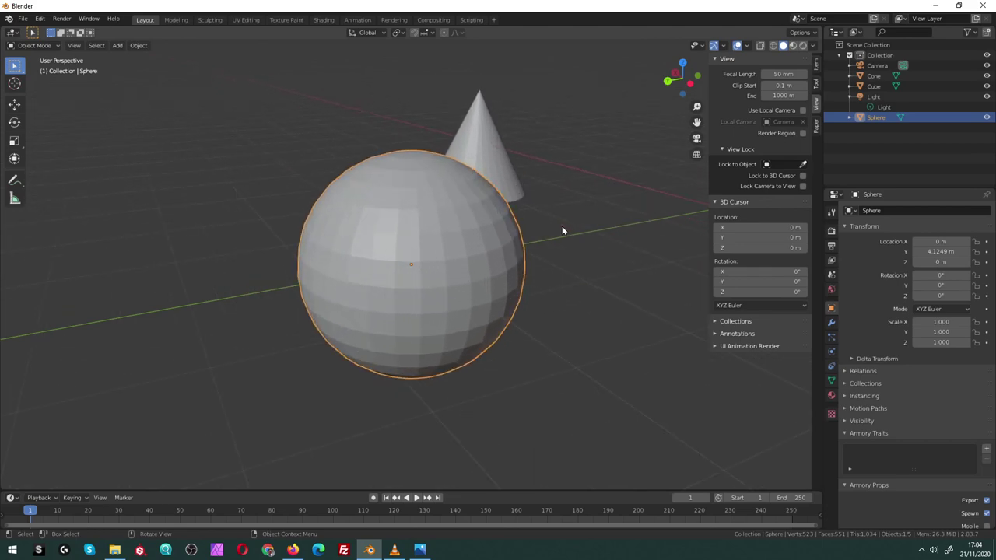
{"action": "scroll", "coordinate": [561, 230], "scroll_direction": "up", "scroll_amount": 2}
{"action": "scroll", "coordinate": [561, 231], "scroll_direction": "up", "scroll_amount": 3}
{"action": "scroll", "coordinate": [561, 230], "scroll_direction": "down", "scroll_amount": 4}
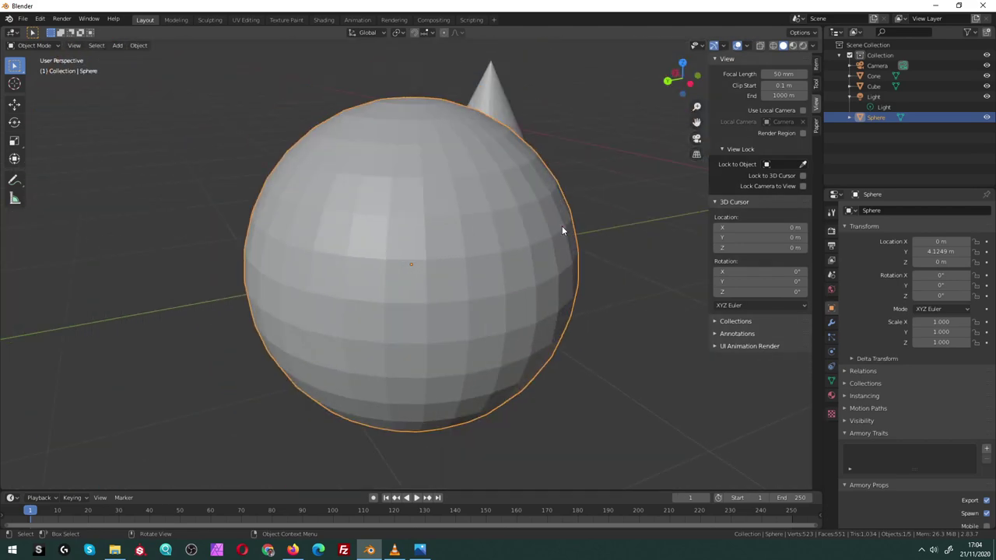
{"action": "scroll", "coordinate": [561, 229], "scroll_direction": "down", "scroll_amount": 2}
{"action": "scroll", "coordinate": [488, 258], "scroll_direction": "up", "scroll_amount": 5}
{"action": "scroll", "coordinate": [489, 257], "scroll_direction": "down", "scroll_amount": 5}
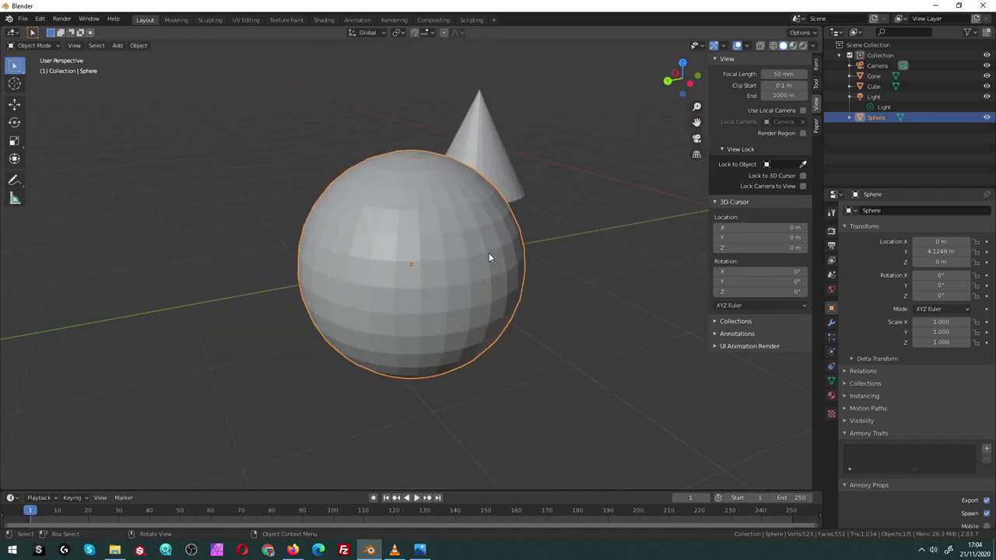
{"action": "scroll", "coordinate": [488, 258], "scroll_direction": "down", "scroll_amount": 4}
{"action": "scroll", "coordinate": [466, 264], "scroll_direction": "up", "scroll_amount": 4}
{"action": "scroll", "coordinate": [439, 269], "scroll_direction": "up", "scroll_amount": 5}
{"action": "scroll", "coordinate": [441, 269], "scroll_direction": "down", "scroll_amount": 5}
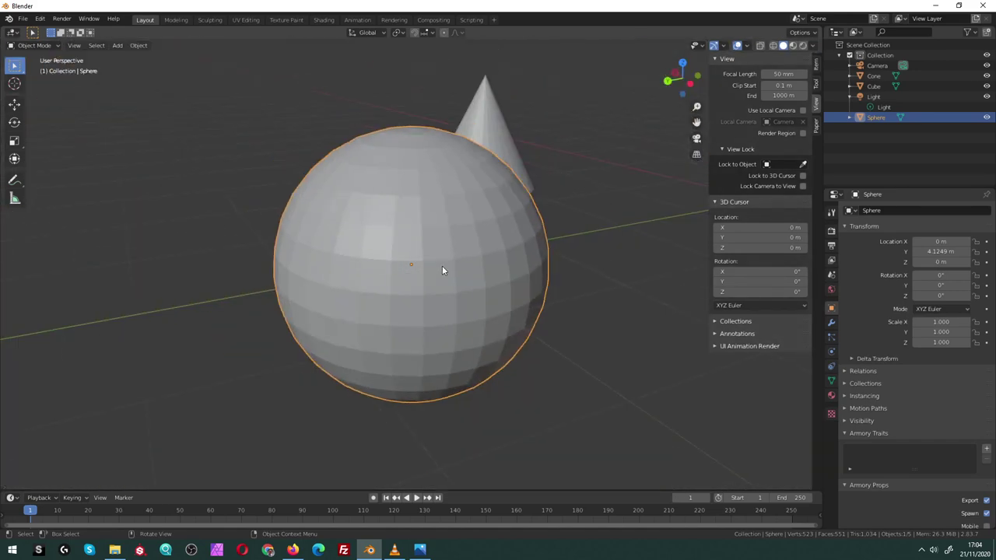
{"action": "scroll", "coordinate": [442, 270], "scroll_direction": "down", "scroll_amount": 4}
{"action": "mouse_move", "coordinate": [418, 274]}
{"action": "middle_mouse_down"}
{"action": "mouse_move", "coordinate": [560, 278]}
{"action": "mouse_move", "coordinate": [519, 290]}
{"action": "mouse_move", "coordinate": [317, 285]}
{"action": "middle_mouse_up"}
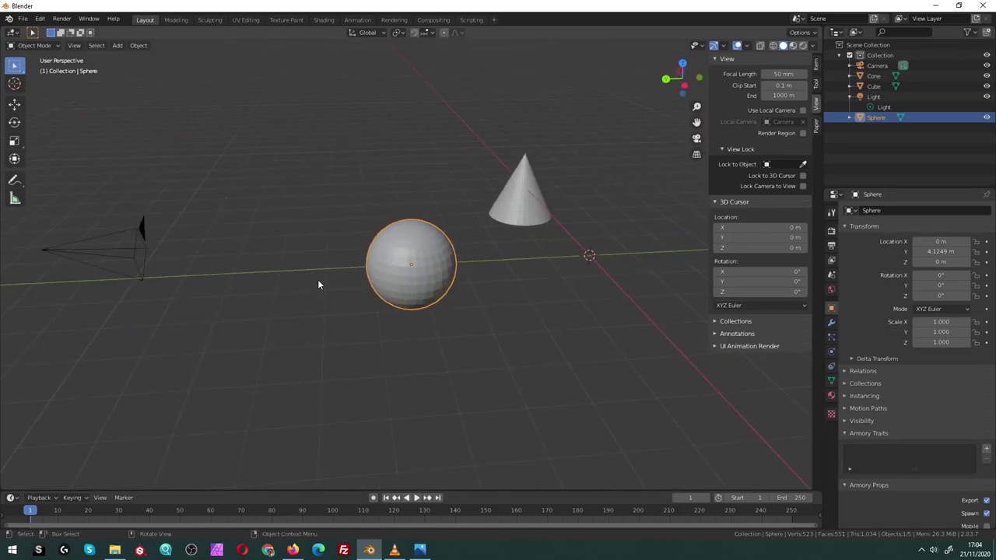